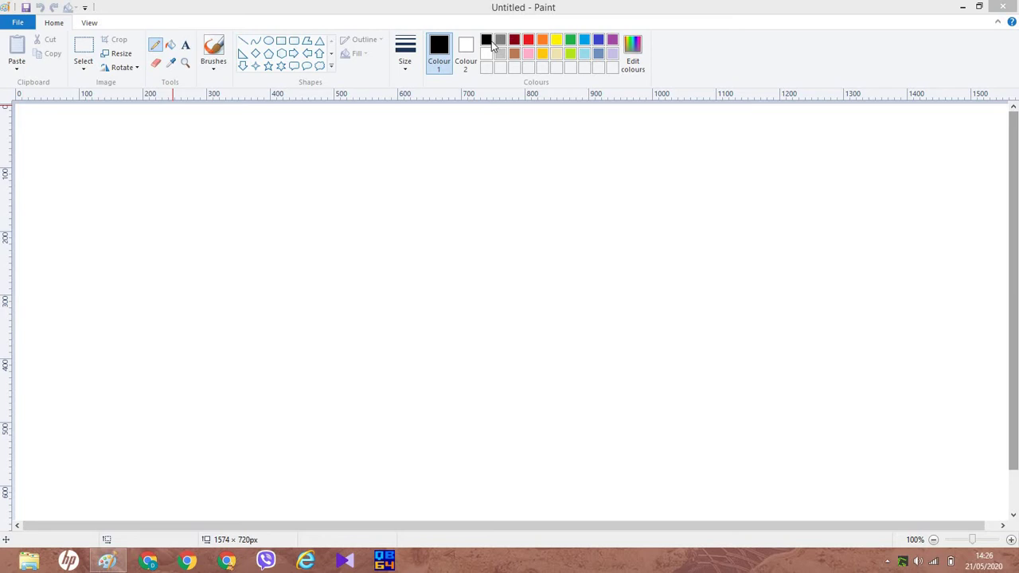
{"action": "left_click", "coordinate": [487, 44]}
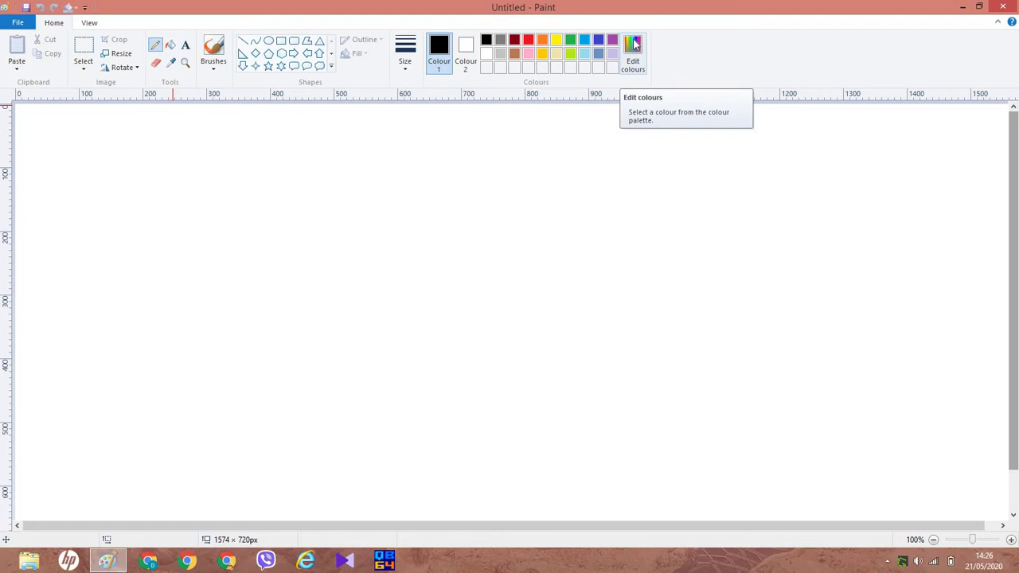
{"action": "left_click", "coordinate": [635, 45]}
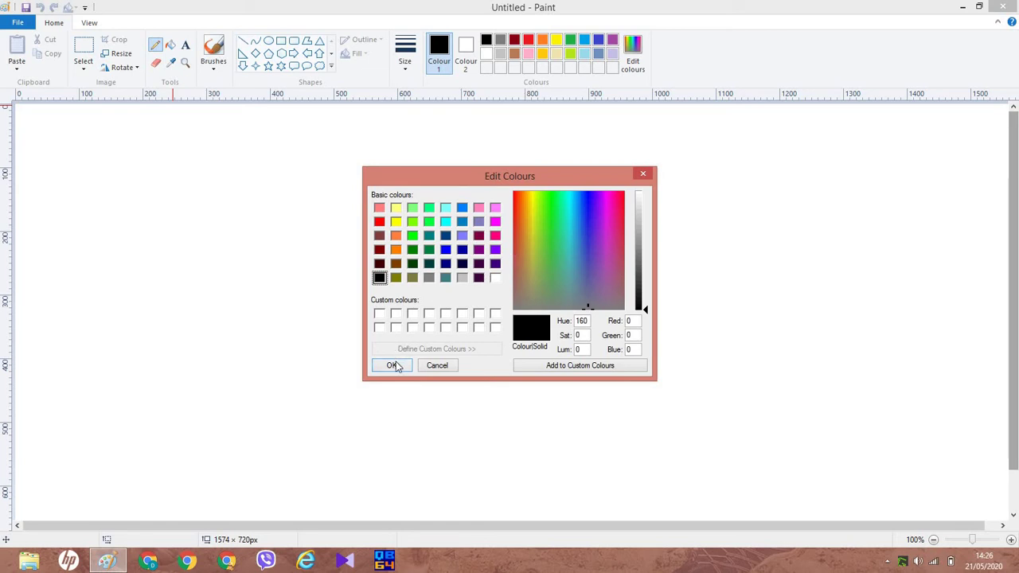
{"action": "left_click", "coordinate": [392, 365]}
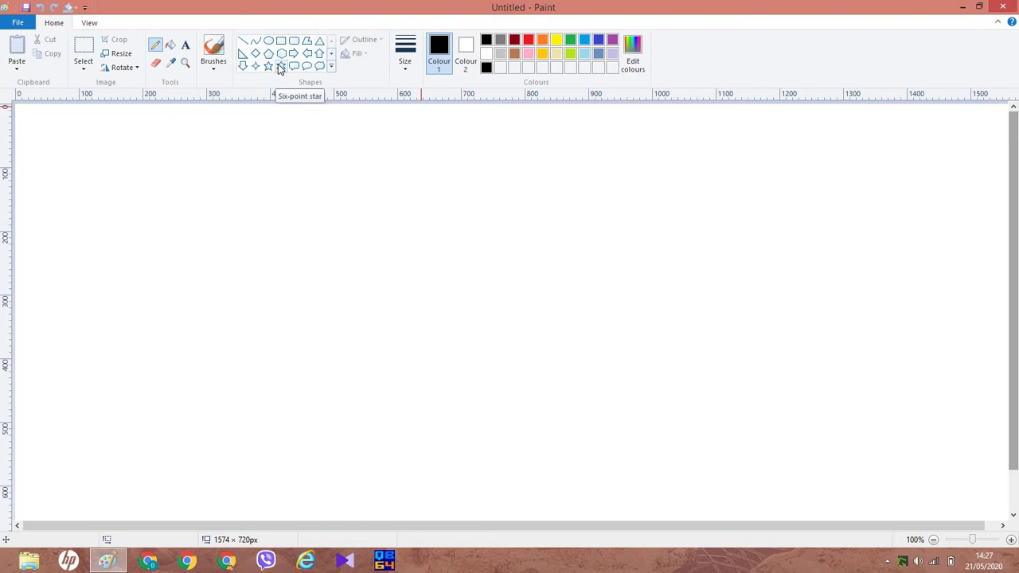
{"action": "left_click", "coordinate": [213, 65]}
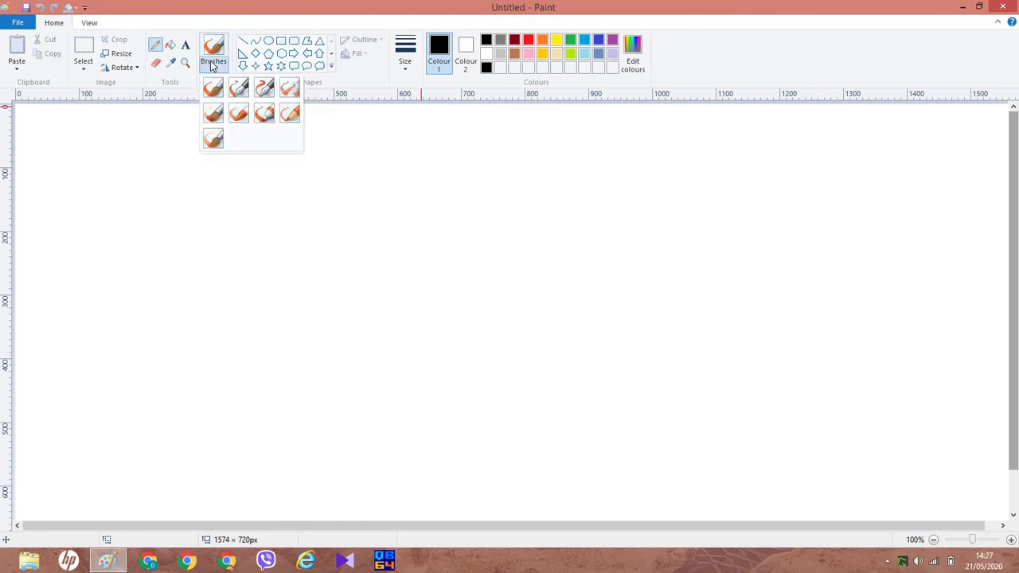
{"action": "left_click", "coordinate": [211, 66]}
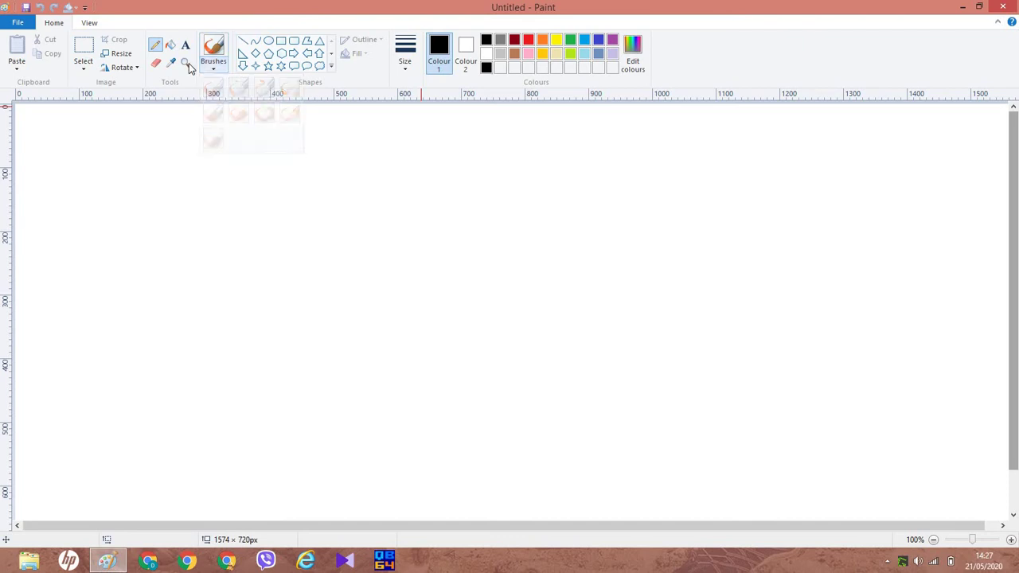